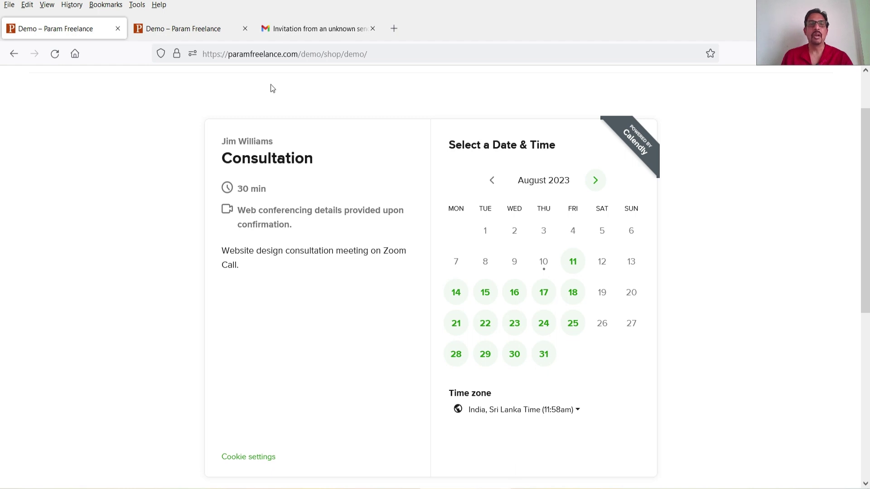
- Open the Calendly invitation email in Gmail to view the Zoom join link
{"action": "left_click", "coordinate": [295, 30]}
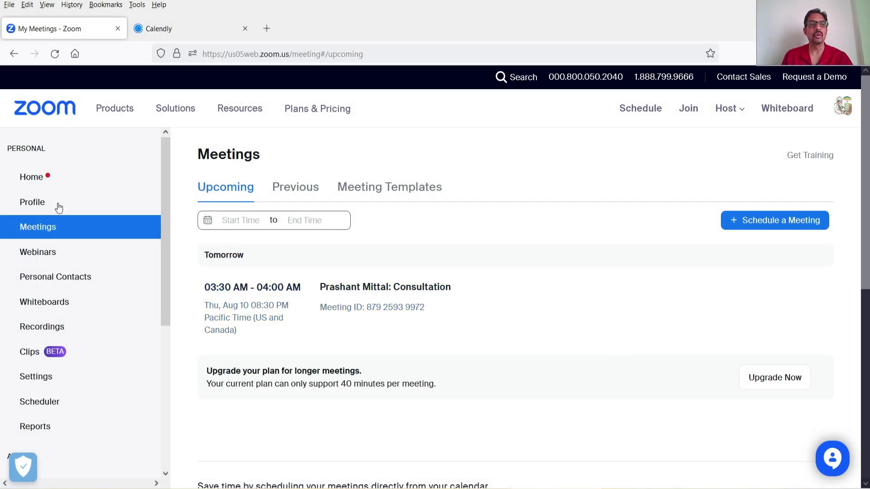
- Check the Consultation meeting in Zoom's upcoming meetings list
{"action": "mouse_move", "coordinate": [595, 328]}
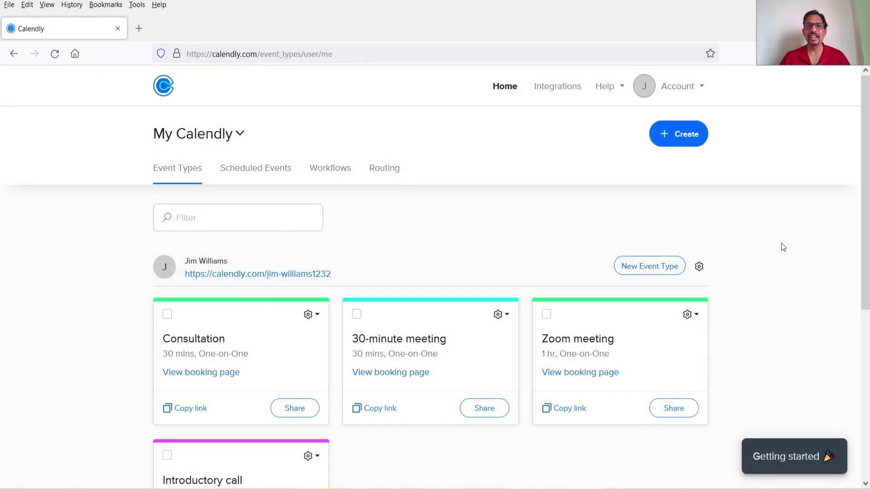
- Open Calendly's Integrations page and scroll down to the Zoom card
{"action": "left_click", "coordinate": [567, 90]}
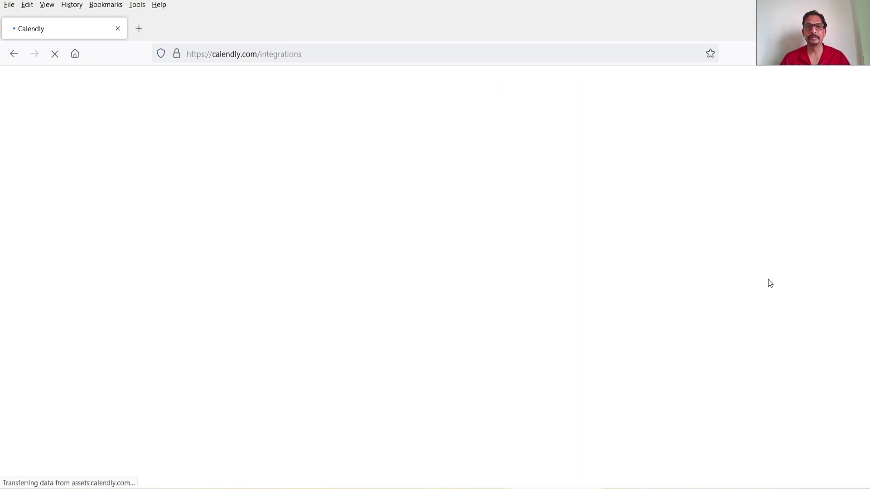
{"action": "scroll", "coordinate": [757, 267], "scroll_direction": "down", "scroll_amount": 12}
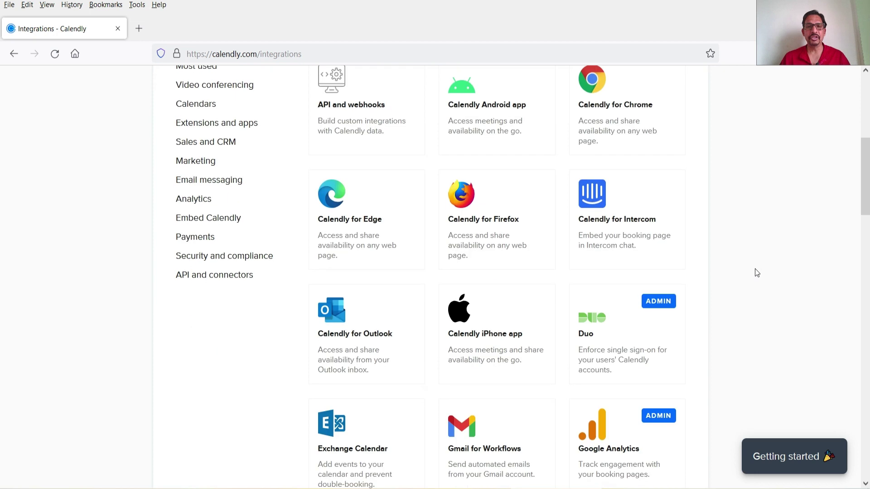
{"action": "scroll", "coordinate": [757, 272], "scroll_direction": "up", "scroll_amount": 6}
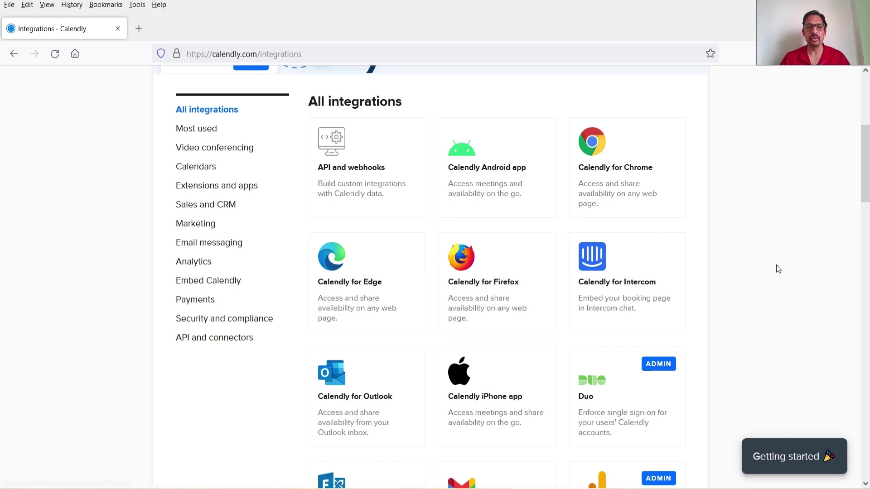
{"action": "scroll", "coordinate": [774, 271], "scroll_direction": "down", "scroll_amount": 3}
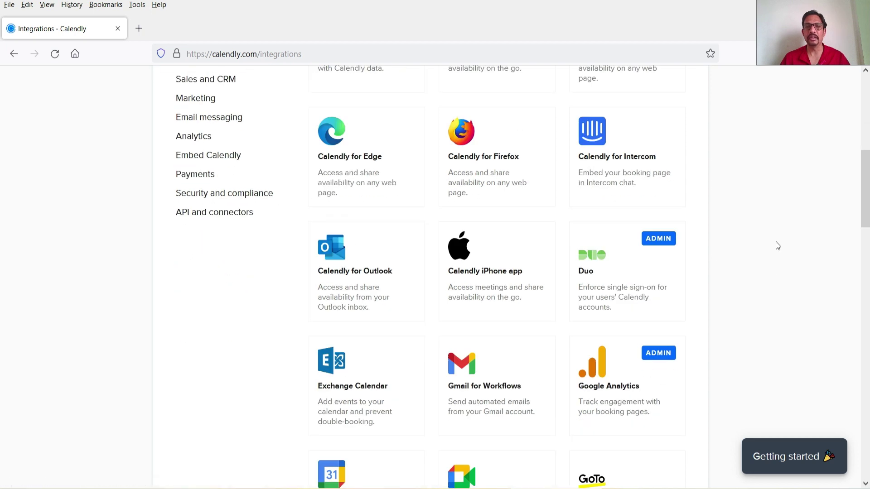
{"action": "scroll", "coordinate": [770, 232], "scroll_direction": "down", "scroll_amount": 3}
{"action": "scroll", "coordinate": [644, 257], "scroll_direction": "down", "scroll_amount": 4}
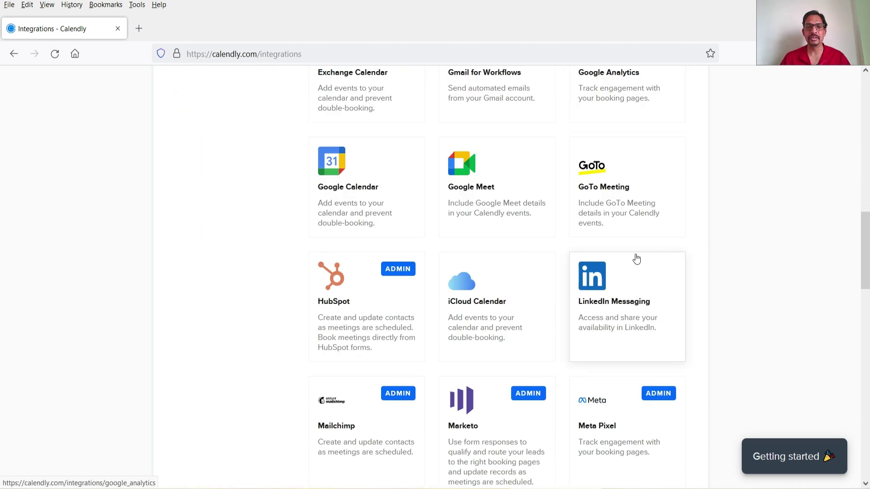
{"action": "scroll", "coordinate": [767, 220], "scroll_direction": "down", "scroll_amount": 6}
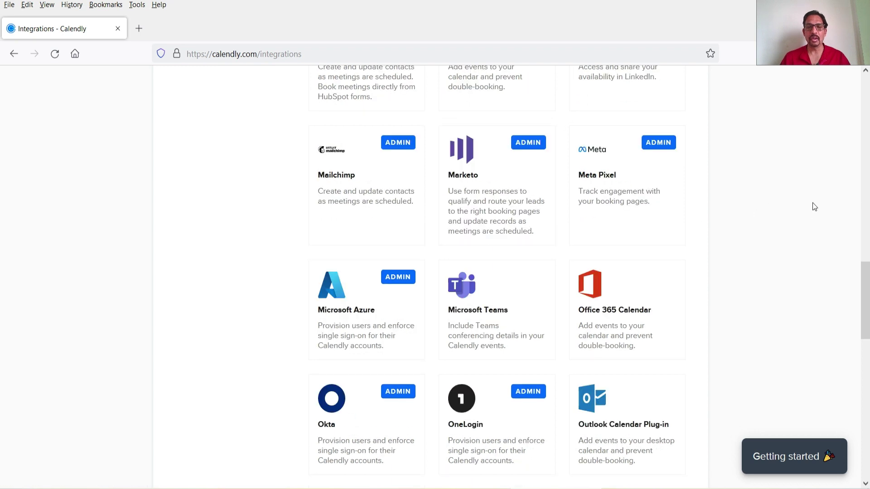
{"action": "scroll", "coordinate": [796, 227], "scroll_direction": "down", "scroll_amount": 10}
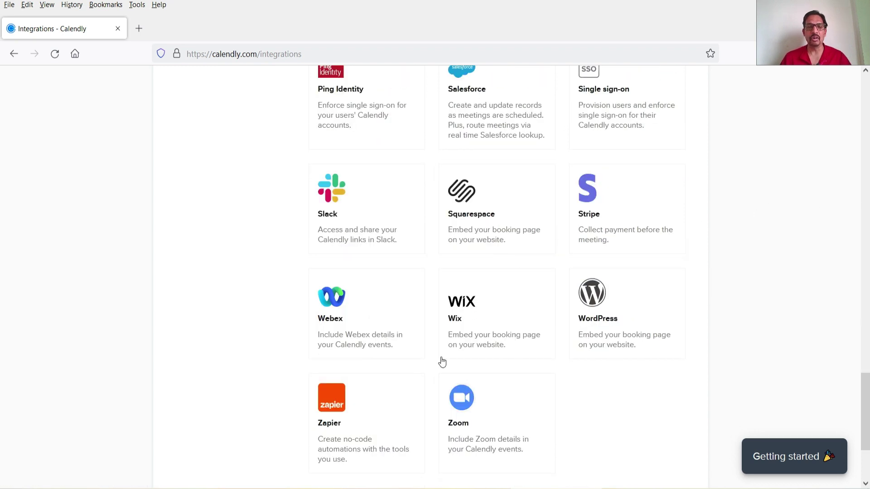
- Open the Zoom integration details, review its requirements, and start Connect Zoom
{"action": "left_click", "coordinate": [508, 418]}
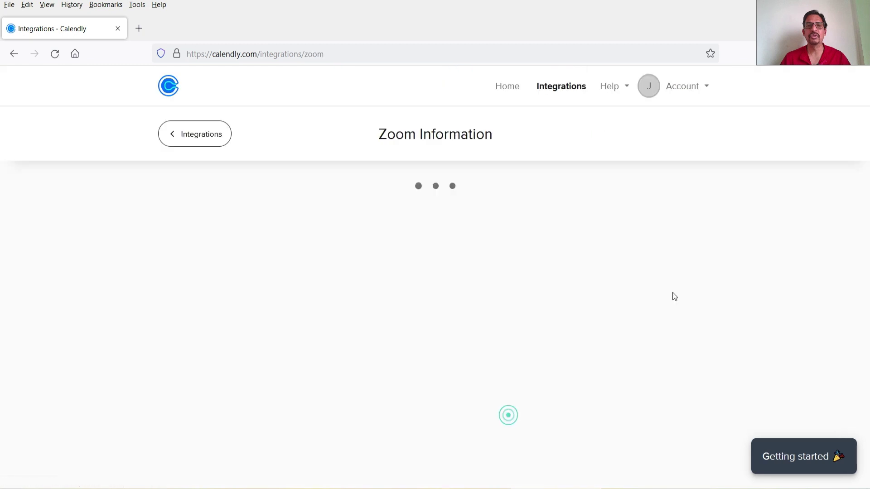
{"action": "double_click", "coordinate": [253, 289]}
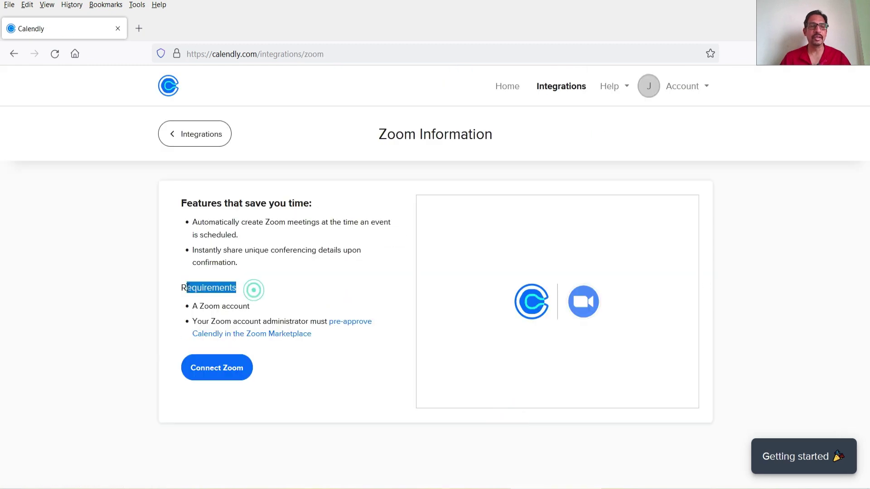
{"action": "left_click", "coordinate": [270, 303]}
{"action": "left_click_drag", "start_coordinate": [267, 312], "coordinate": [164, 291]}
{"action": "left_click", "coordinate": [266, 309]}
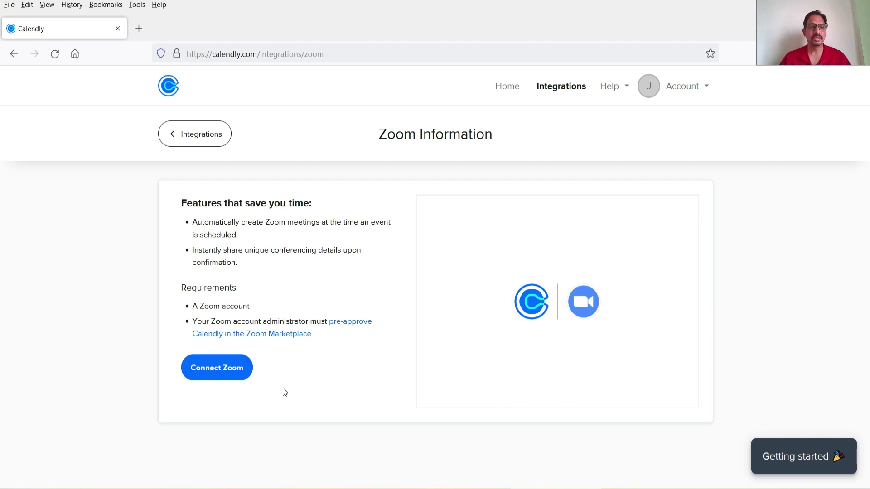
{"action": "left_click", "coordinate": [228, 374]}
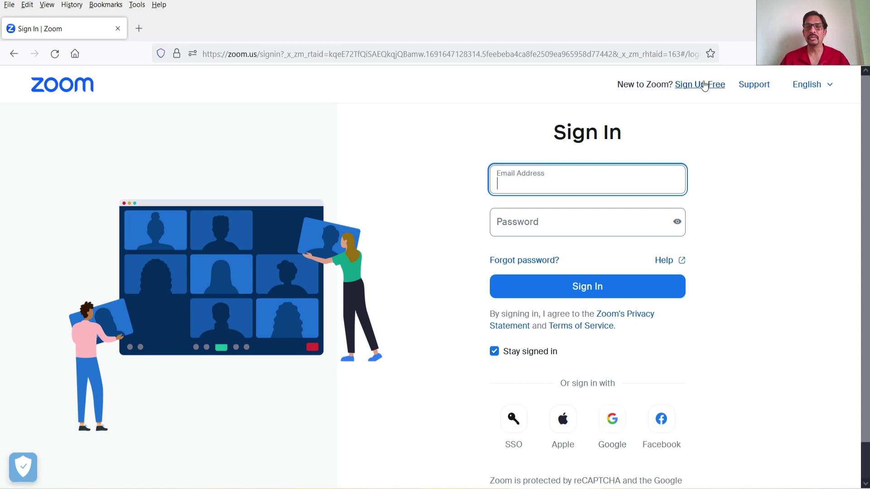
- Create a free Zoom account with a Google account and dismiss the welcome message
{"action": "left_click", "coordinate": [702, 82]}
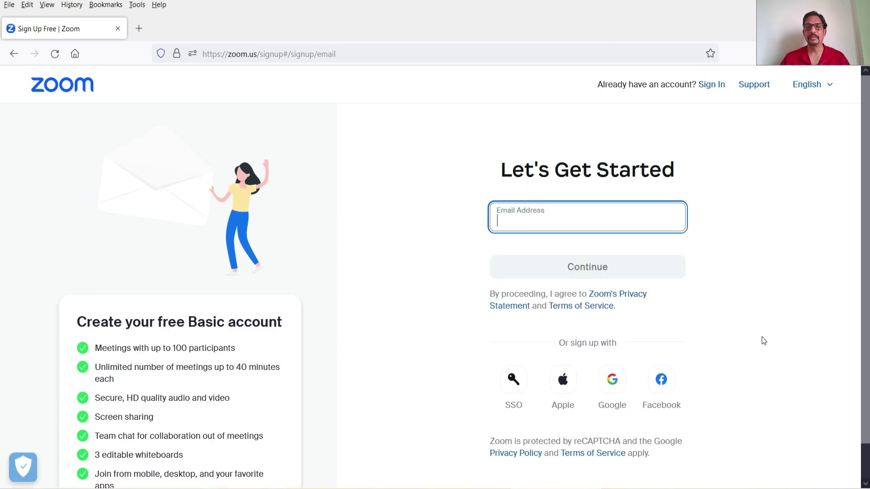
{"action": "left_click", "coordinate": [612, 381]}
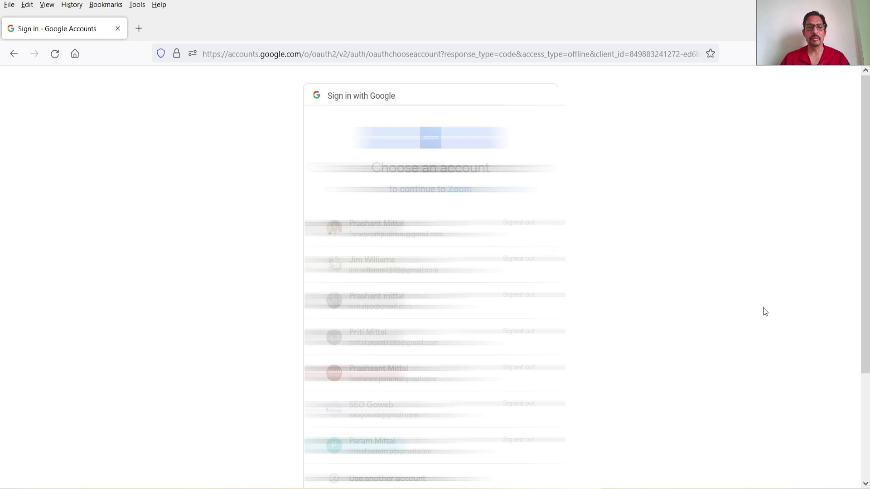
{"action": "scroll", "coordinate": [762, 308], "scroll_direction": "down", "scroll_amount": 3}
{"action": "left_click", "coordinate": [436, 148]}
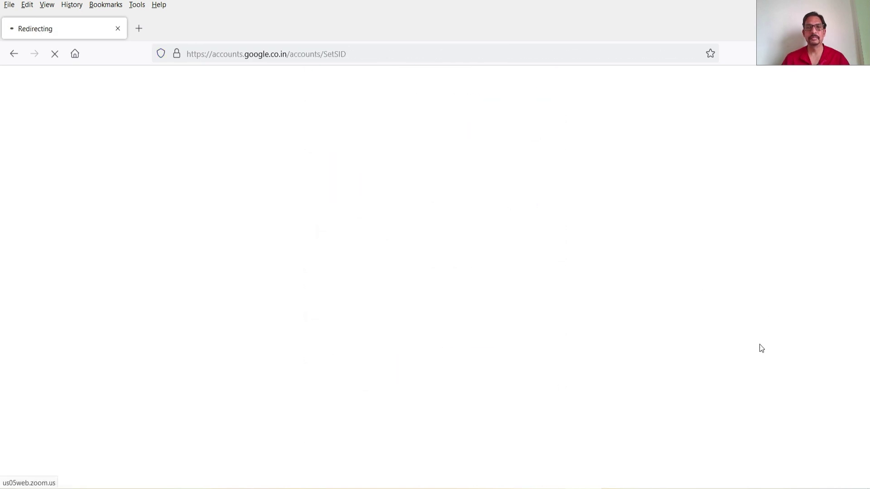
{"action": "left_click", "coordinate": [602, 394]}
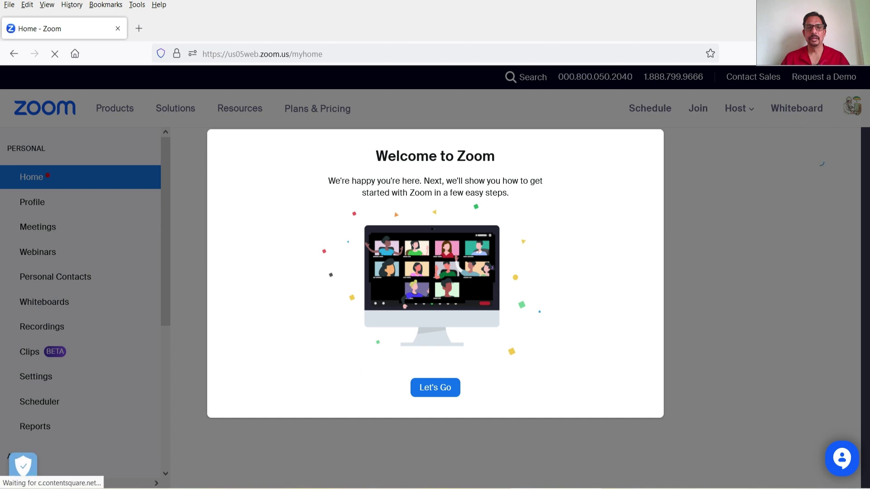
{"action": "left_click", "coordinate": [446, 392]}
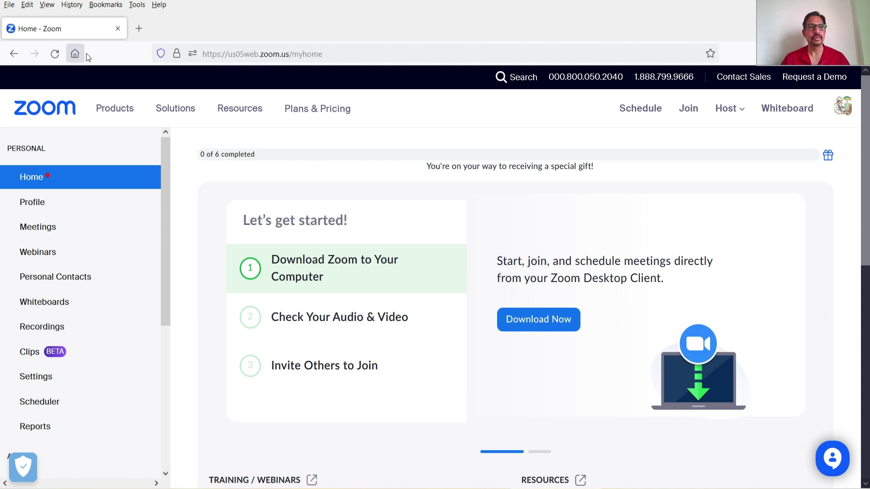
{"action": "left_click", "coordinate": [139, 29]}
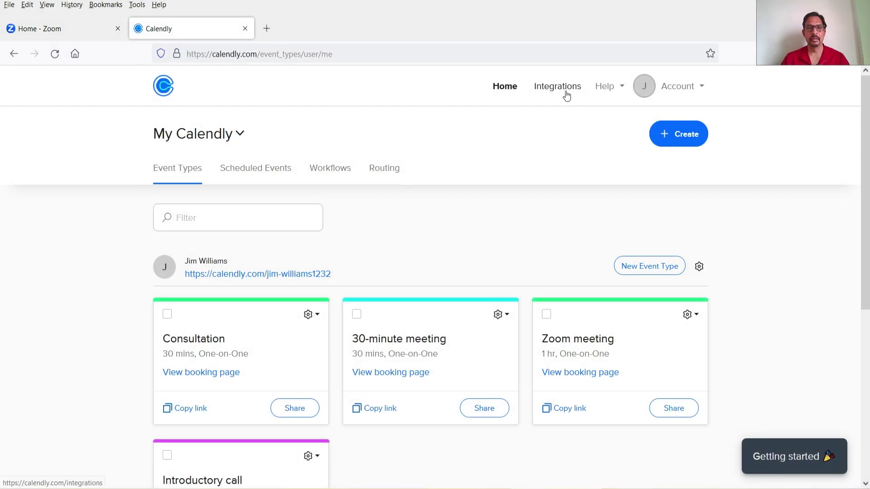
- Return to Calendly's Zoom integration and start connecting it again
{"action": "left_click", "coordinate": [562, 88]}
{"action": "scroll", "coordinate": [729, 211], "scroll_direction": "down", "scroll_amount": 15}
{"action": "left_click", "coordinate": [477, 283]}
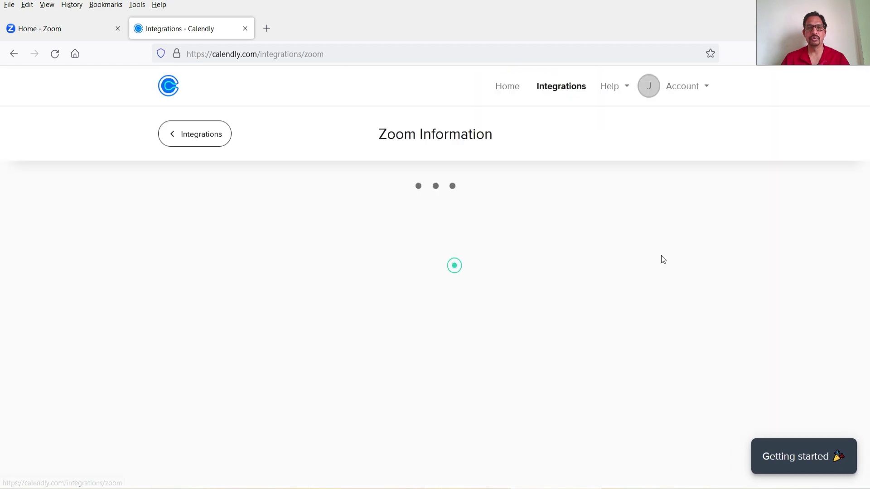
{"action": "left_click", "coordinate": [230, 368]}
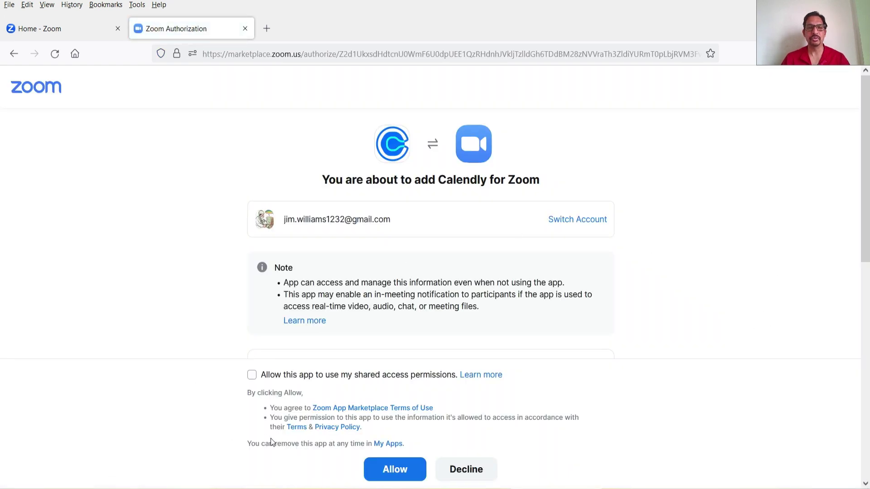
- Keep shared access permissions allowed and authorise Calendly for Zoom
{"action": "left_click", "coordinate": [252, 376]}
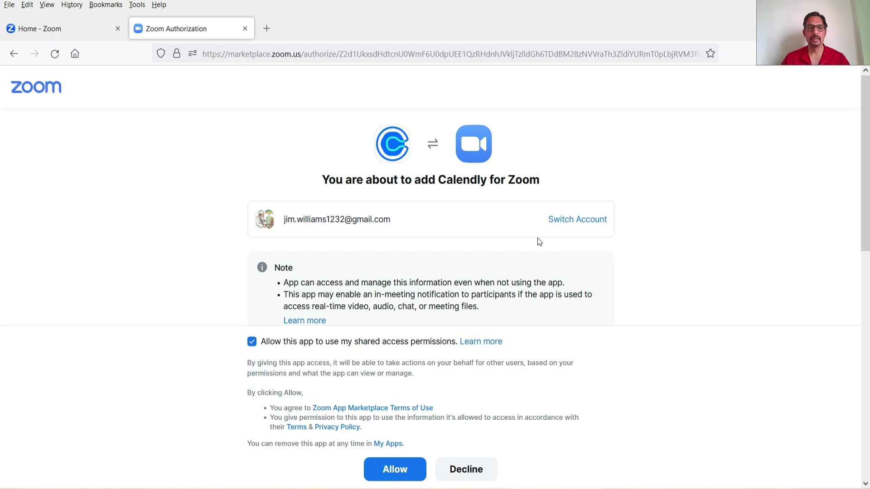
{"action": "scroll", "coordinate": [451, 248], "scroll_direction": "down", "scroll_amount": 4}
{"action": "scroll", "coordinate": [379, 231], "scroll_direction": "down", "scroll_amount": 4}
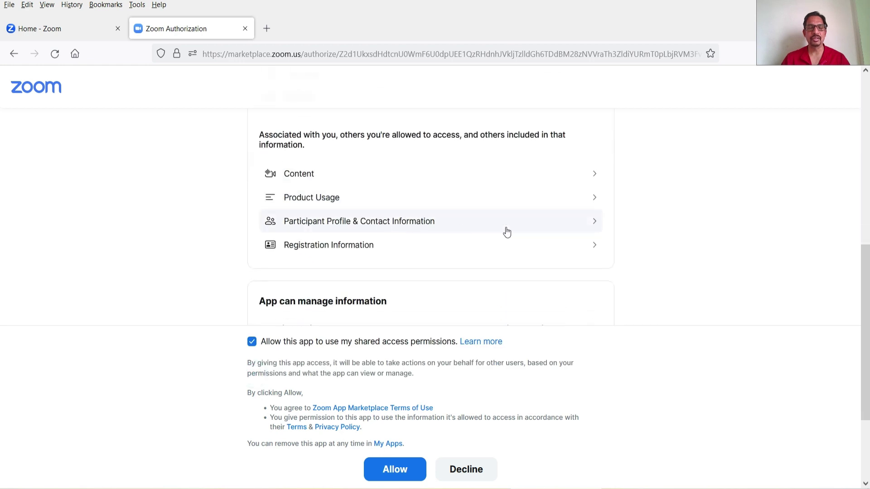
{"action": "scroll", "coordinate": [506, 232], "scroll_direction": "down", "scroll_amount": 3}
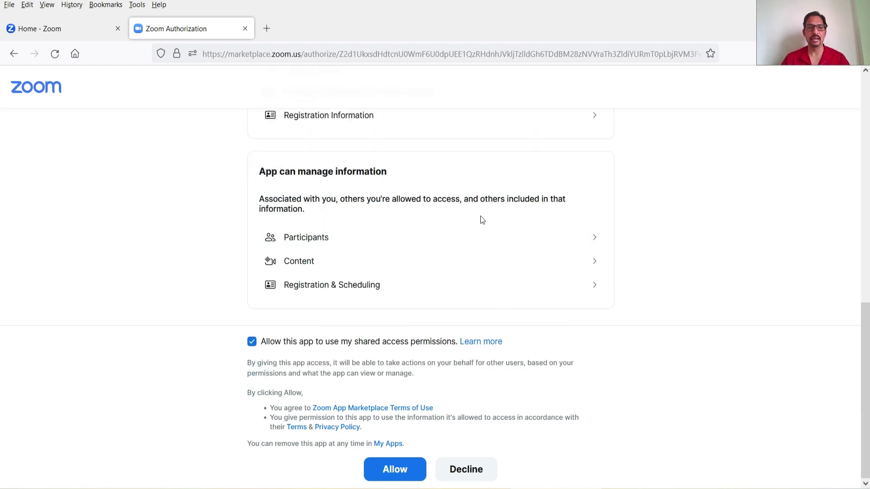
{"action": "scroll", "coordinate": [483, 220], "scroll_direction": "up", "scroll_amount": 10}
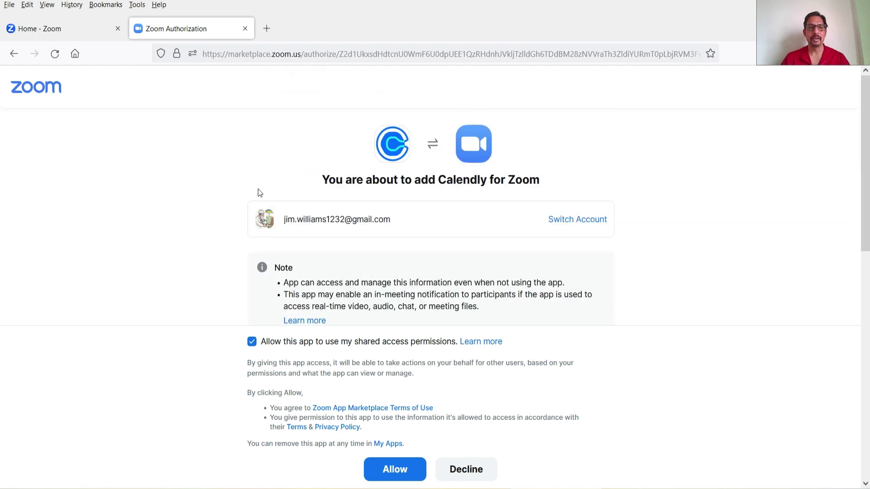
{"action": "left_click", "coordinate": [396, 474]}
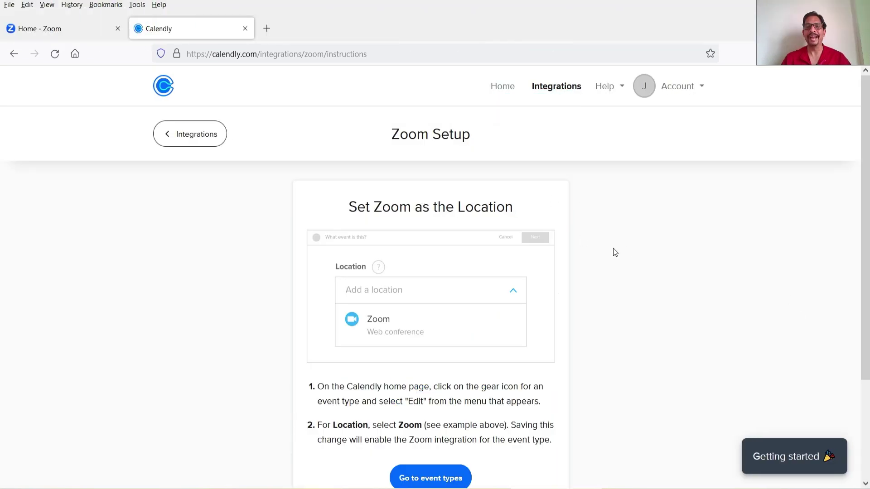
- Go to the event types list and open the Consultation event for editing
{"action": "scroll", "coordinate": [619, 247], "scroll_direction": "down", "scroll_amount": 3}
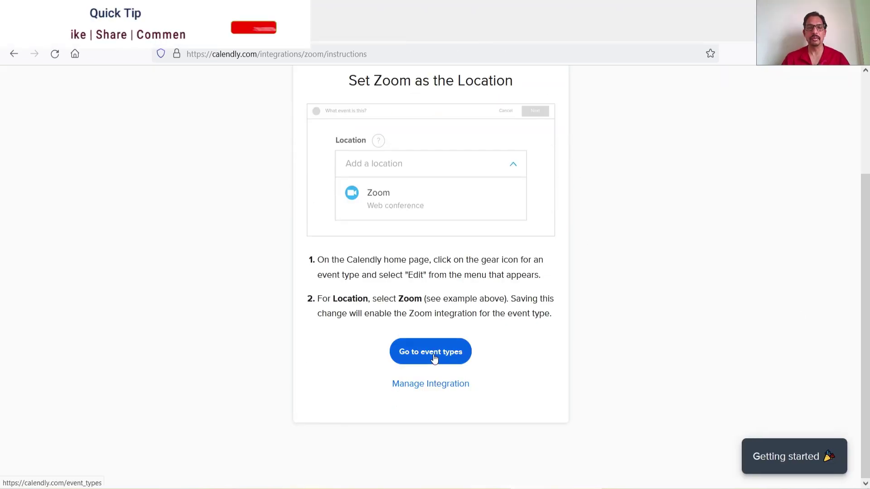
{"action": "left_click", "coordinate": [434, 358]}
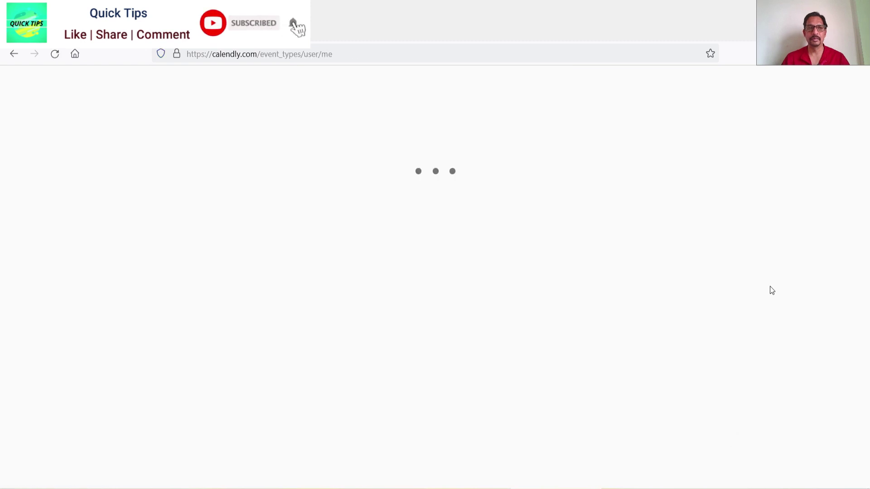
{"action": "scroll", "coordinate": [725, 284], "scroll_direction": "down", "scroll_amount": 4}
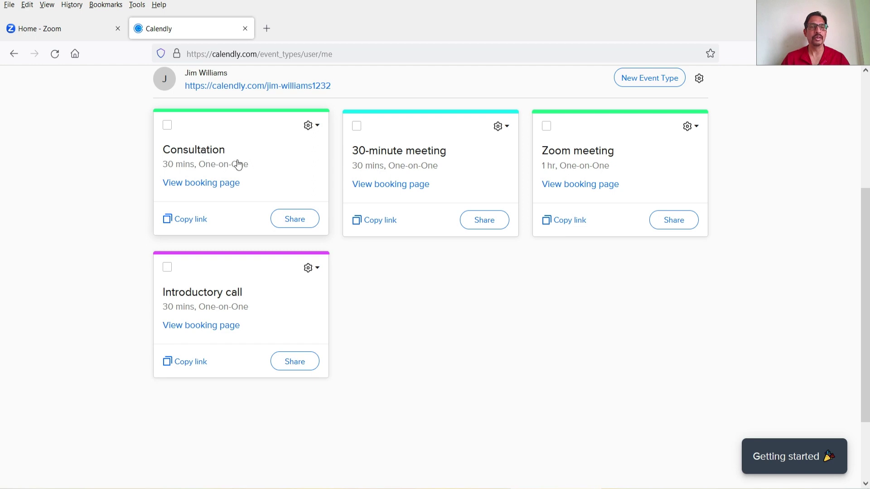
{"action": "left_click", "coordinate": [232, 157]}
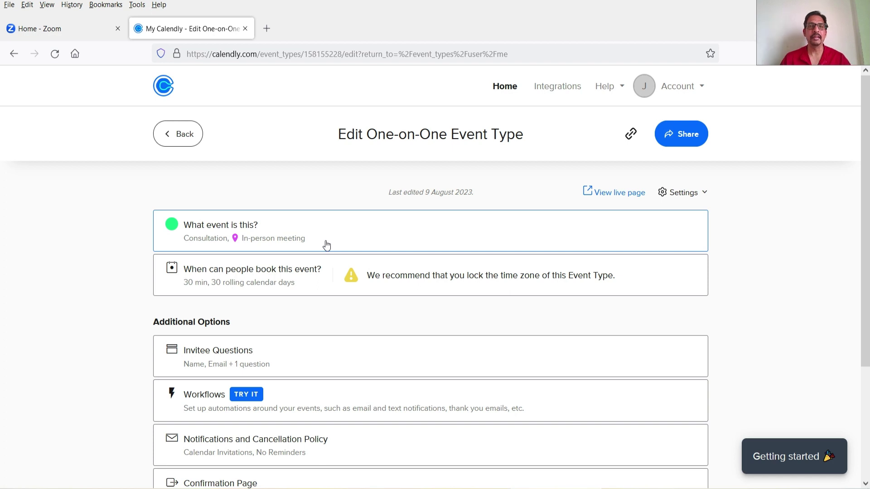
- Change the Consultation event's location from in-person to Zoom
{"action": "left_click", "coordinate": [317, 237]}
{"action": "scroll", "coordinate": [443, 234], "scroll_direction": "down", "scroll_amount": 4}
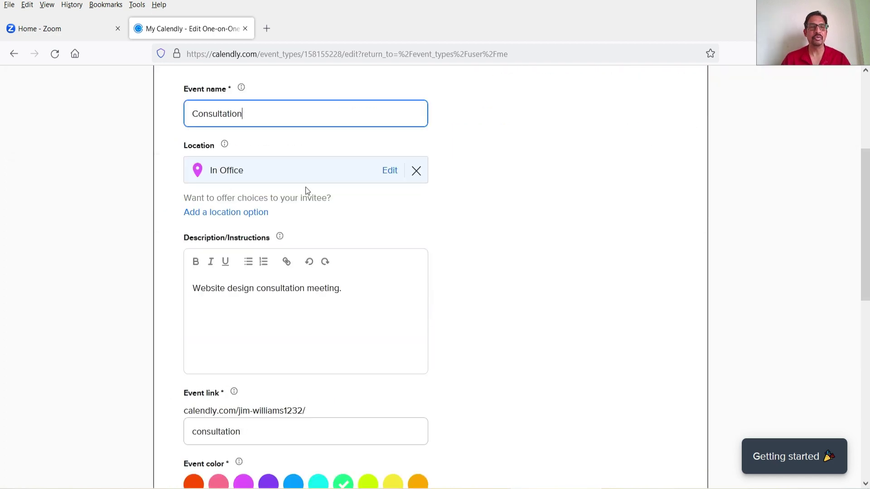
{"action": "left_click", "coordinate": [386, 171]}
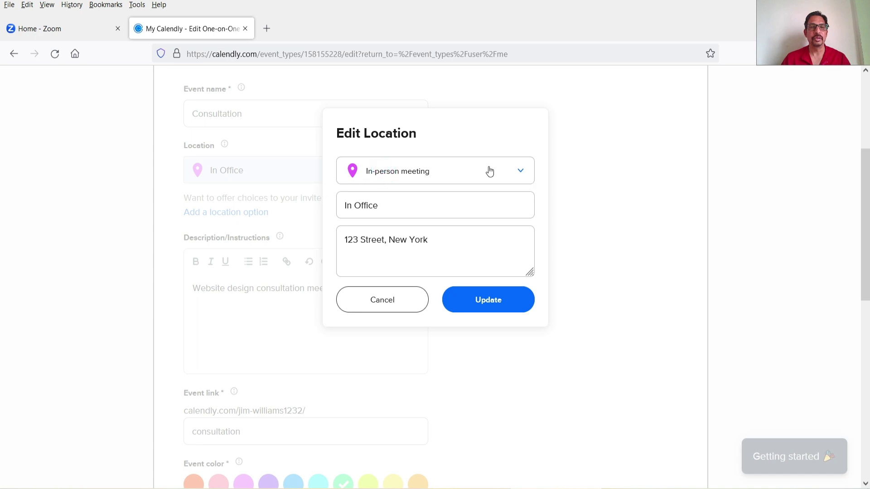
{"action": "left_click", "coordinate": [392, 305]}
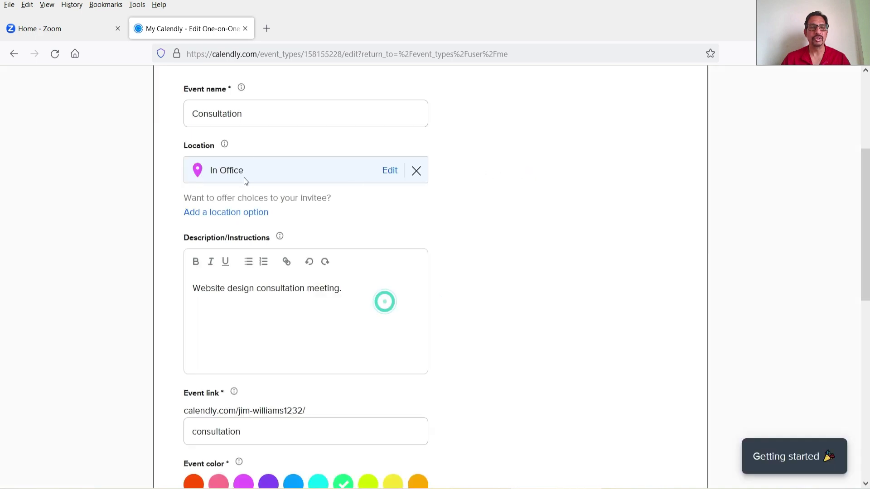
{"action": "left_click", "coordinate": [390, 173]}
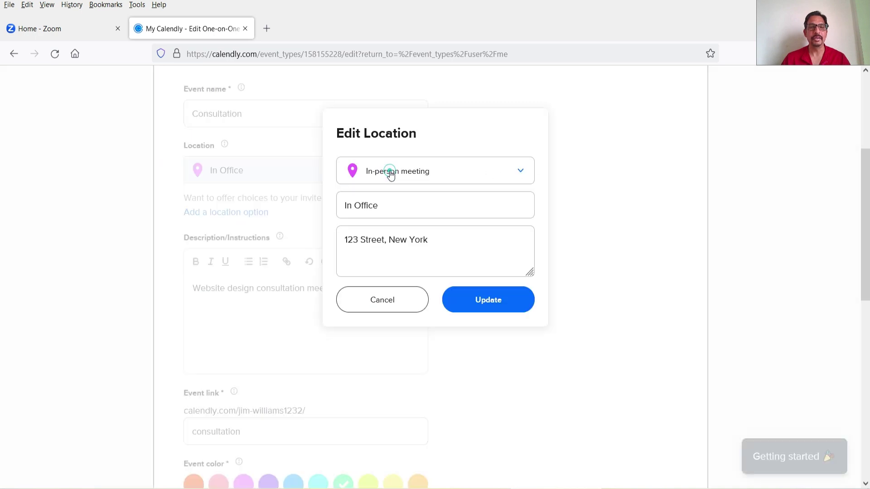
{"action": "left_click", "coordinate": [416, 173]}
{"action": "left_click", "coordinate": [422, 291]}
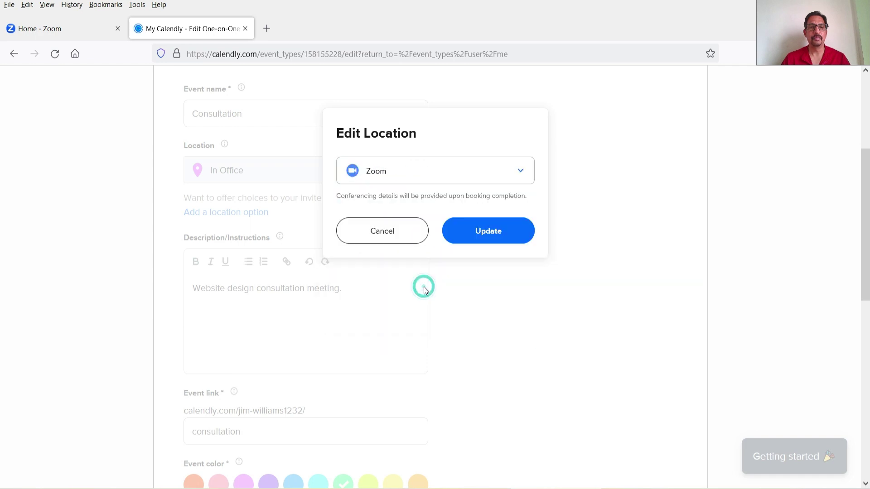
{"action": "left_click", "coordinate": [494, 236]}
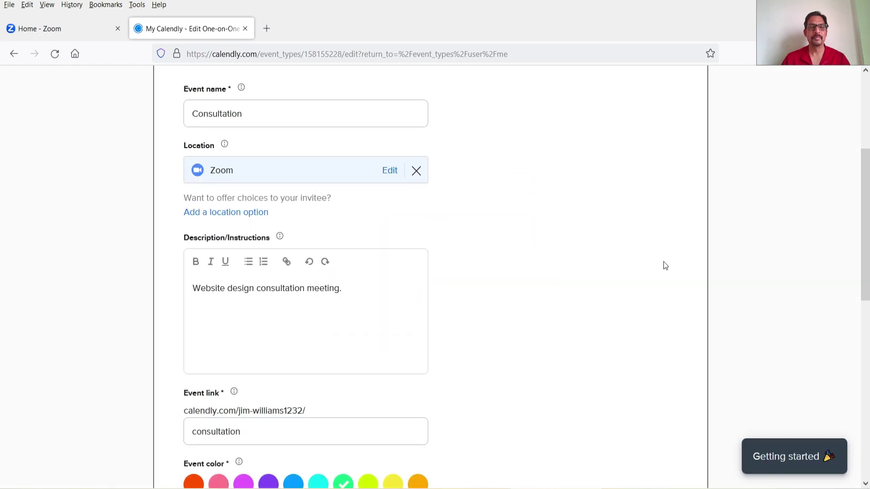
- Append 'on Zoom Call.' to the description and save the event
{"action": "left_click", "coordinate": [371, 293]}
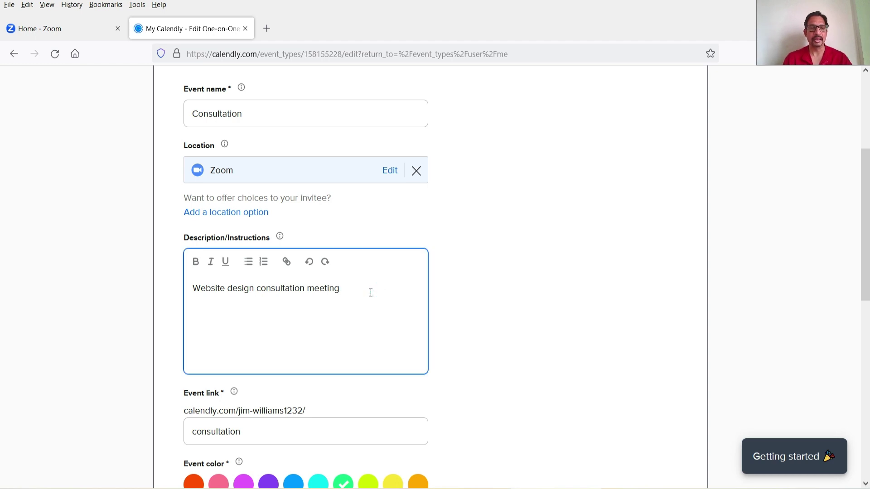
{"action": "type", "text": "on Zoom Call."}
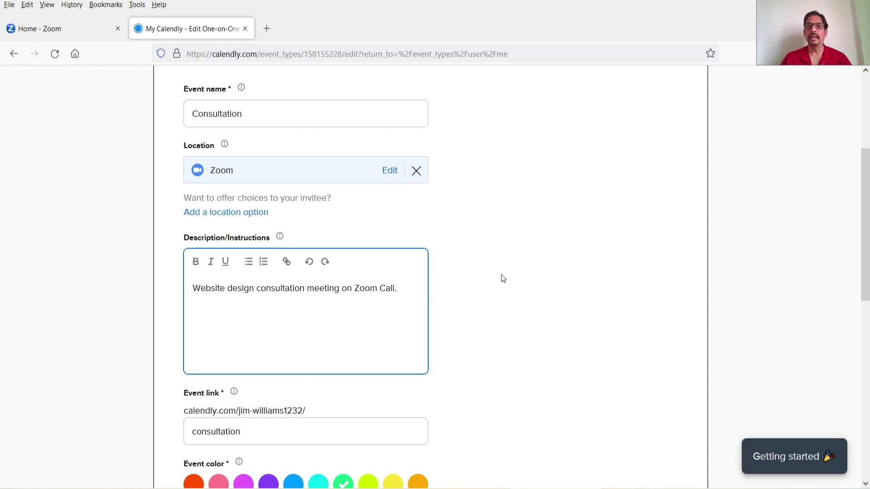
{"action": "scroll", "coordinate": [501, 277], "scroll_direction": "down", "scroll_amount": 3}
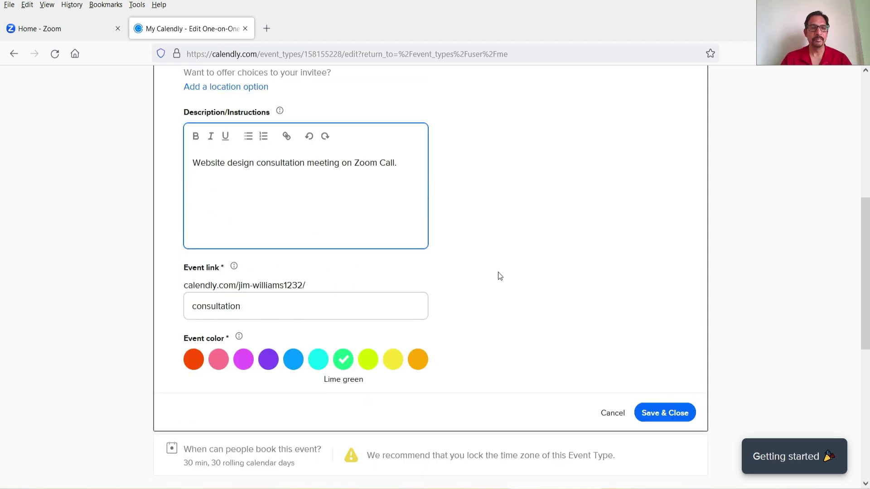
{"action": "left_click", "coordinate": [660, 419]}
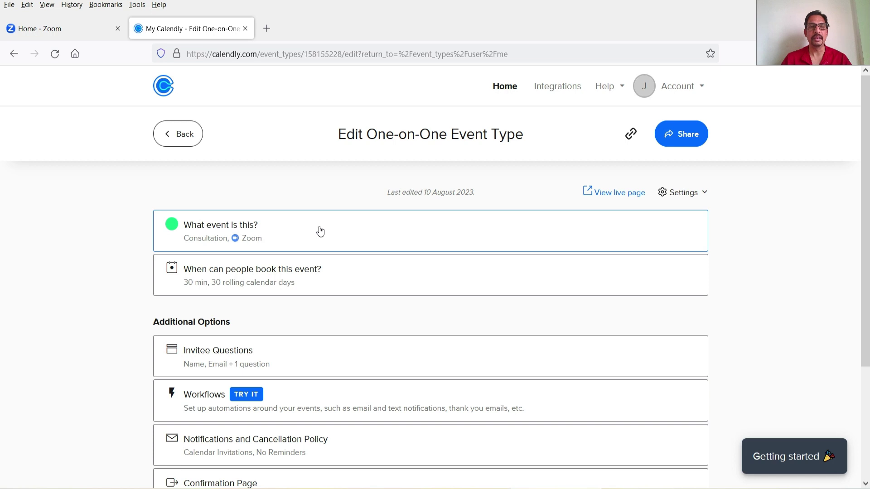
{"action": "key", "text": "alt+Tab"}
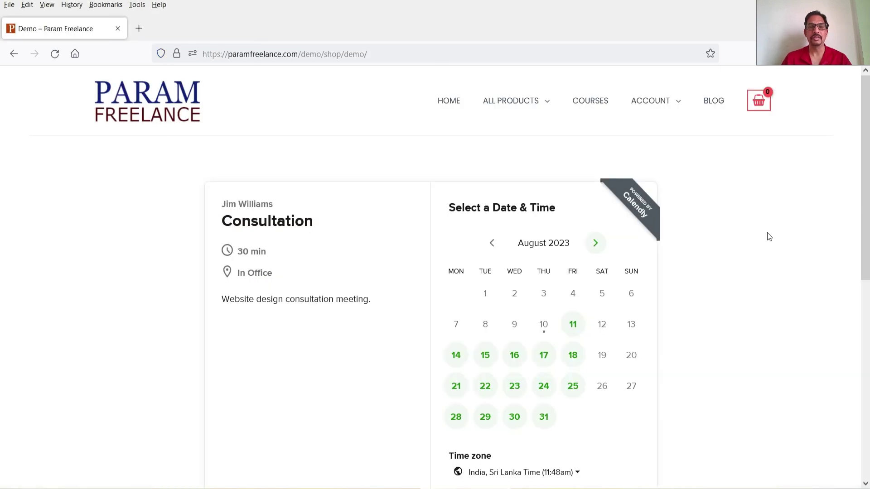
- Reload the Param Freelance booking page to show the web conferencing note
{"action": "left_click", "coordinate": [55, 54]}
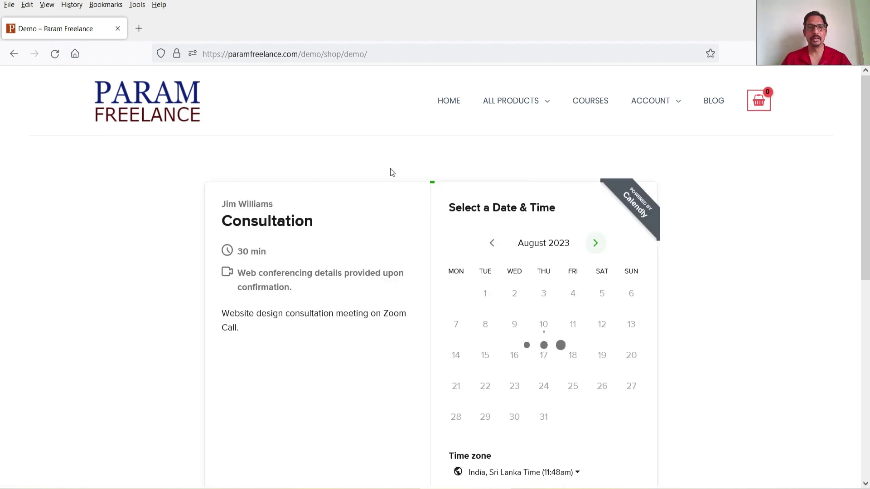
{"action": "left_click_drag", "start_coordinate": [239, 272], "coordinate": [294, 281]}
{"action": "left_click", "coordinate": [294, 282]}
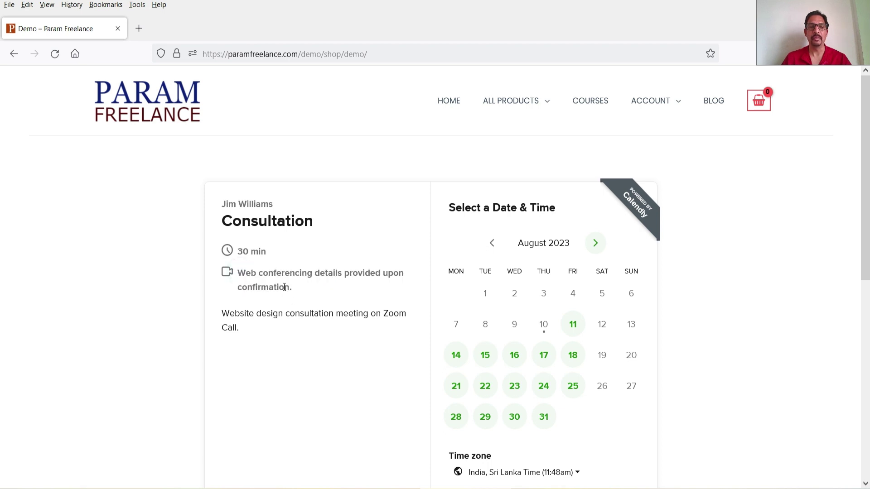
{"action": "left_click_drag", "start_coordinate": [224, 323], "coordinate": [222, 312]}
{"action": "left_click", "coordinate": [720, 279]}
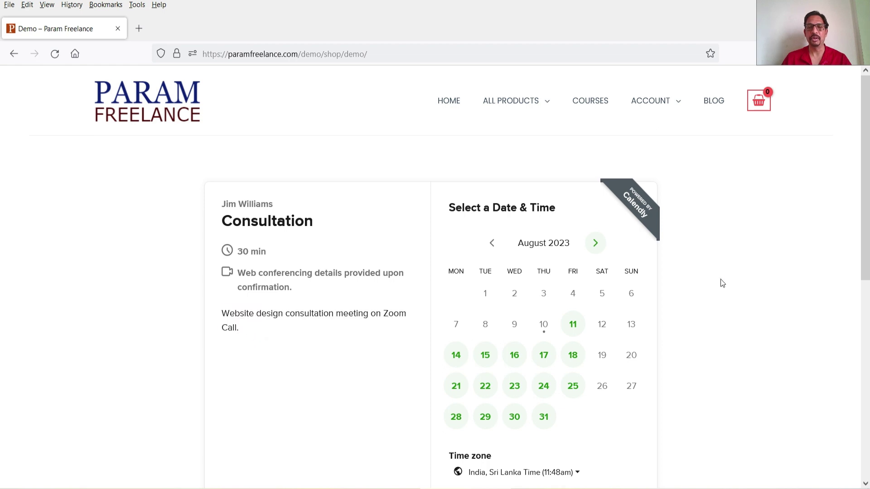
{"action": "scroll", "coordinate": [721, 279], "scroll_direction": "down", "scroll_amount": 4}
{"action": "scroll", "coordinate": [719, 272], "scroll_direction": "up", "scroll_amount": 4}
{"action": "scroll", "coordinate": [676, 336], "scroll_direction": "down", "scroll_amount": 3}
- Pick the 9:00am slot on Friday, August 11 and continue to details
{"action": "left_click", "coordinate": [570, 200]}
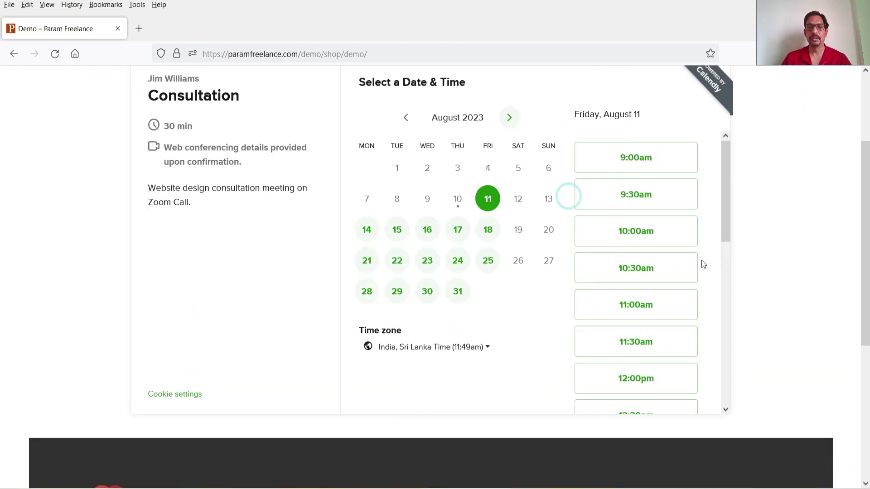
{"action": "left_click", "coordinate": [642, 162]}
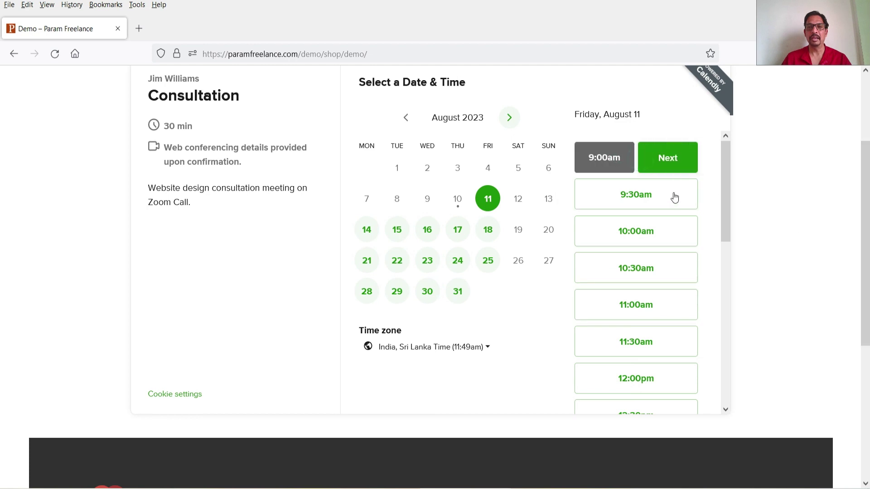
{"action": "left_click", "coordinate": [667, 161]}
{"action": "scroll", "coordinate": [515, 239], "scroll_direction": "up", "scroll_amount": 3}
- Enter the invitee's name and e-mail, add the note 'Testing the form.', and schedule
{"action": "left_click", "coordinate": [403, 246]}
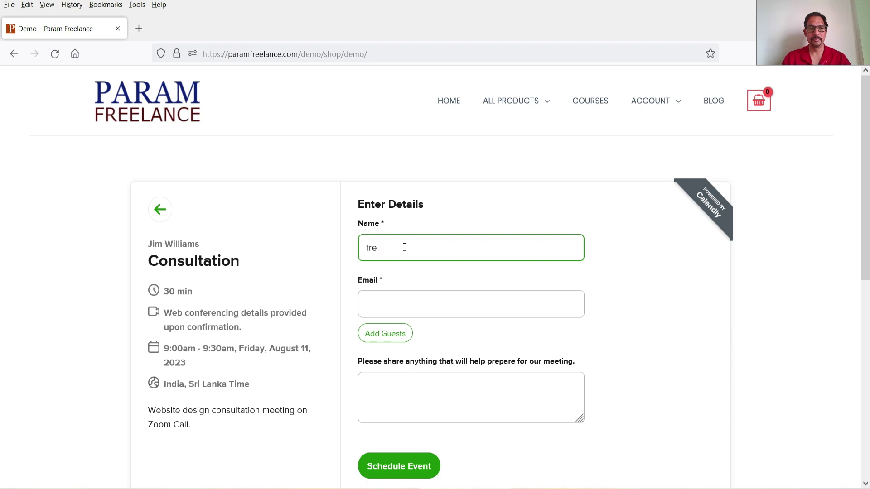
{"action": "key", "text": "Tab"}
{"action": "left_click", "coordinate": [441, 383]}
{"action": "type", "text": "Testing the form."}
{"action": "scroll", "coordinate": [459, 397], "scroll_direction": "down", "scroll_amount": 3}
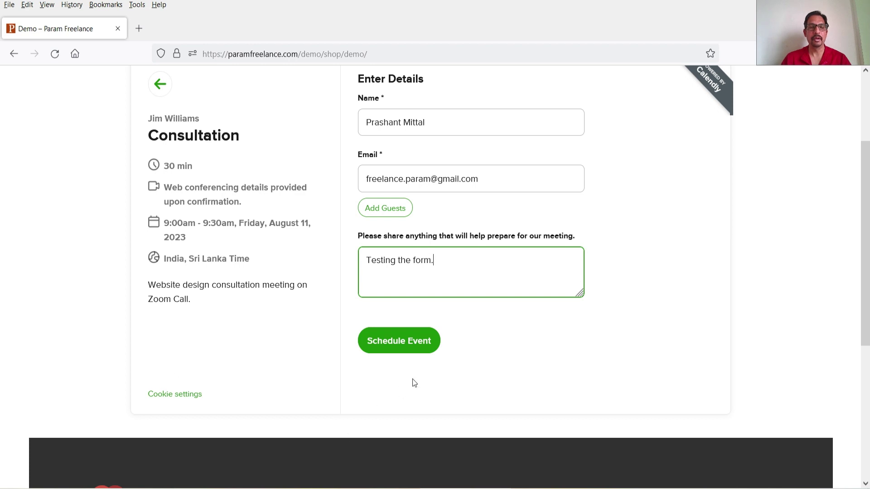
{"action": "left_click", "coordinate": [408, 349]}
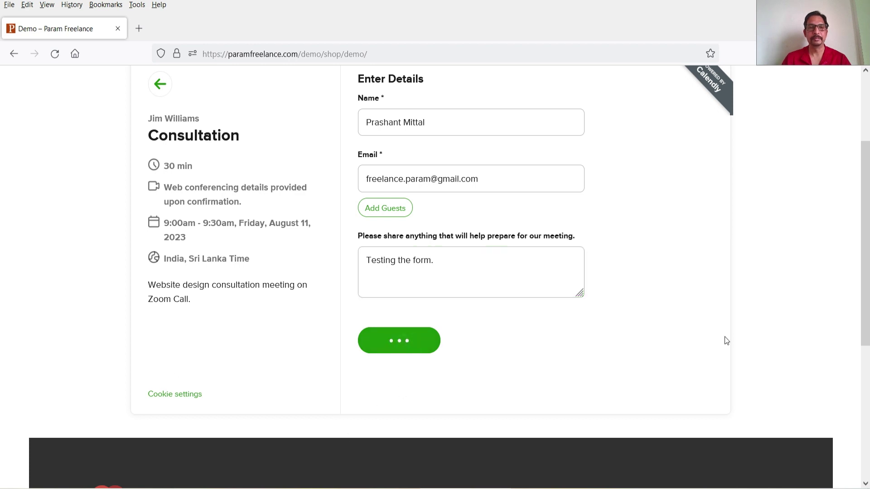
{"action": "scroll", "coordinate": [408, 173], "scroll_direction": "up", "scroll_amount": 2}
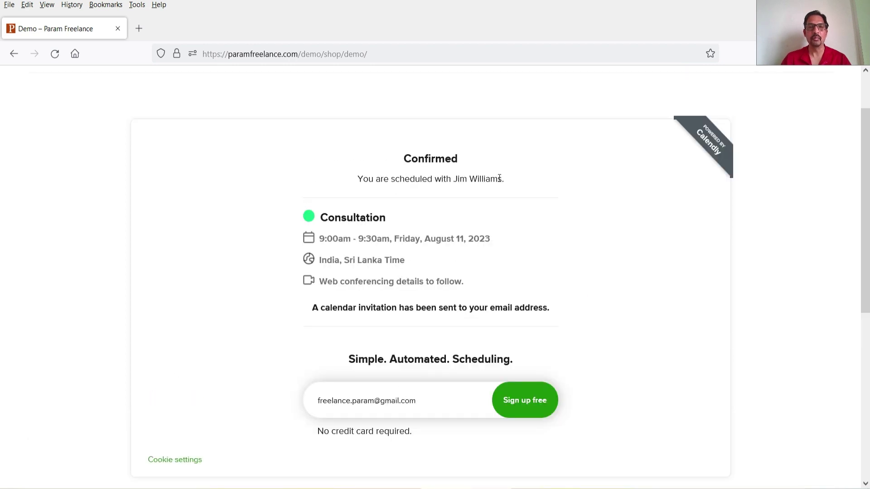
- Highlight the Confirmed page's invitee, time zone, conferencing-details and emailed-invitation lines
{"action": "left_click_drag", "start_coordinate": [503, 181], "coordinate": [428, 180]}
{"action": "left_click", "coordinate": [360, 243]}
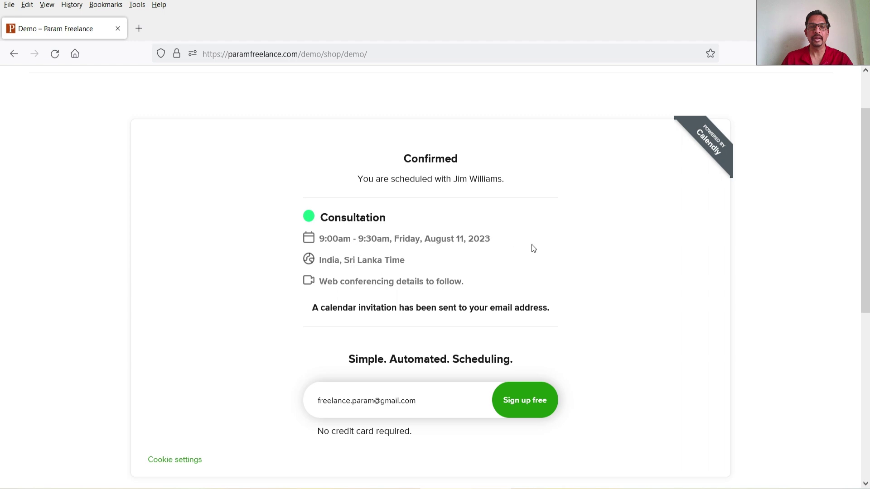
{"action": "left_click_drag", "start_coordinate": [325, 263], "coordinate": [406, 264]}
{"action": "left_click_drag", "start_coordinate": [482, 285], "coordinate": [331, 285]}
{"action": "left_click", "coordinate": [372, 291]}
{"action": "left_click_drag", "start_coordinate": [316, 310], "coordinate": [552, 312]}
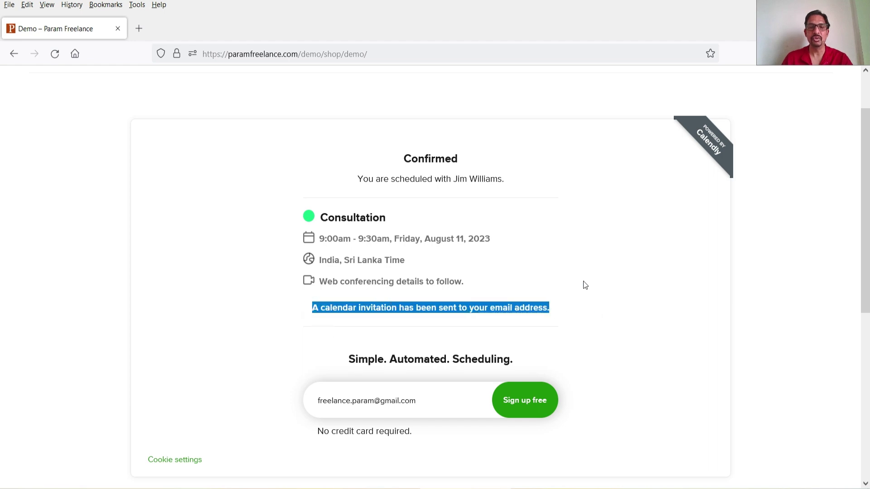
{"action": "scroll", "coordinate": [584, 285], "scroll_direction": "down", "scroll_amount": 3}
{"action": "scroll", "coordinate": [472, 219], "scroll_direction": "up", "scroll_amount": 3}
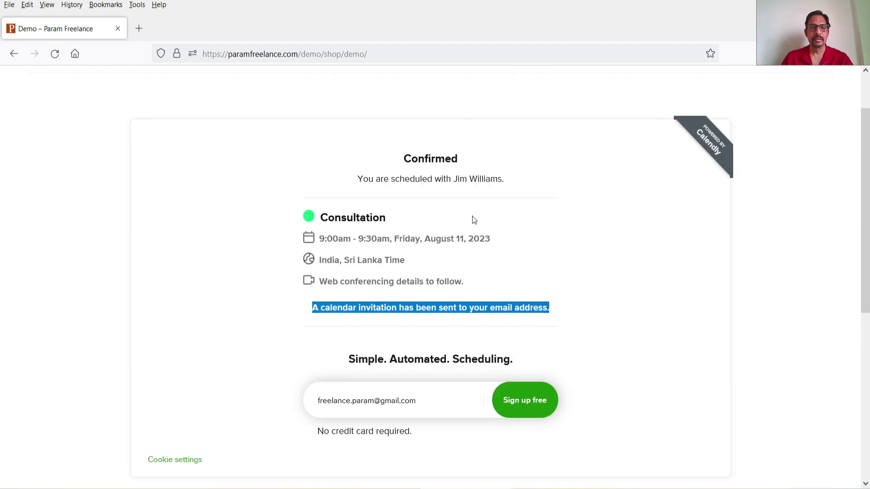
{"action": "scroll", "coordinate": [473, 217], "scroll_direction": "up", "scroll_amount": 2}
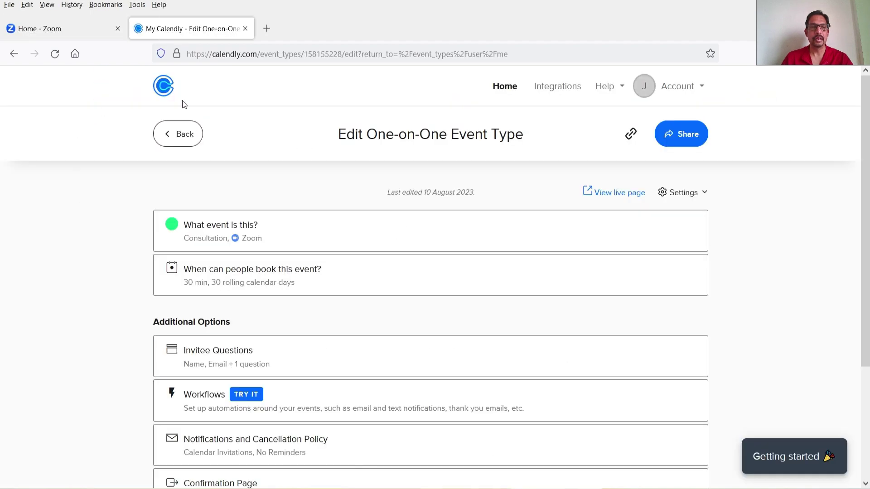
- Open Scheduled Events and expand details of the 11 August 09:00am Consultation booking
{"action": "left_click", "coordinate": [515, 87]}
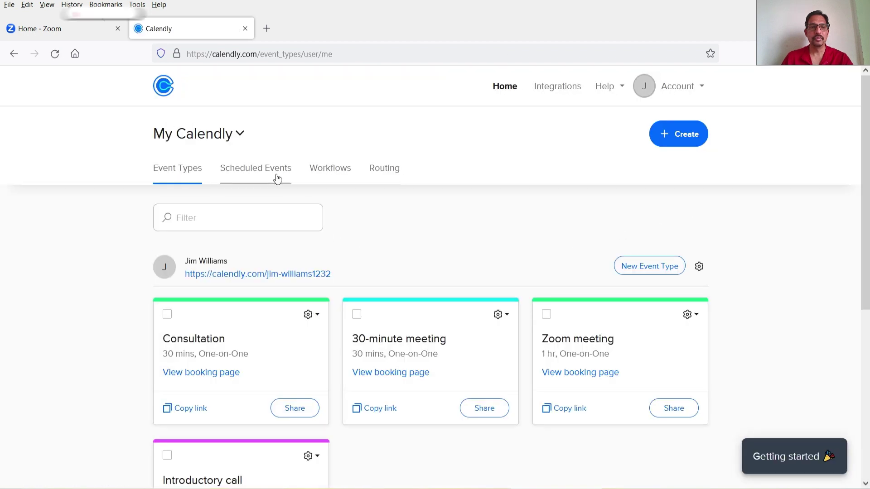
{"action": "left_click", "coordinate": [277, 179]}
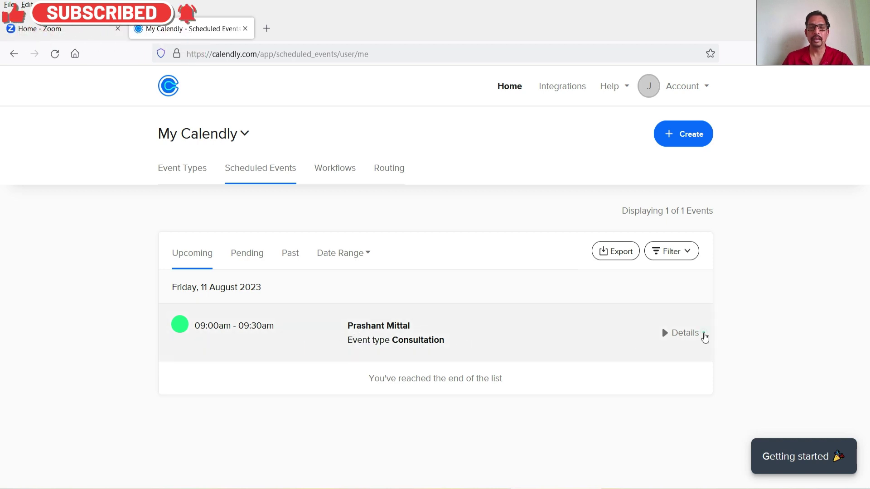
{"action": "left_click", "coordinate": [704, 336]}
{"action": "scroll", "coordinate": [512, 243], "scroll_direction": "down", "scroll_amount": 4}
- Highlight the Zoom web conference location, collapse the booking details, and bring up the Zoom portal
{"action": "left_click_drag", "start_coordinate": [345, 243], "coordinate": [516, 246]}
{"action": "left_click", "coordinate": [515, 244]}
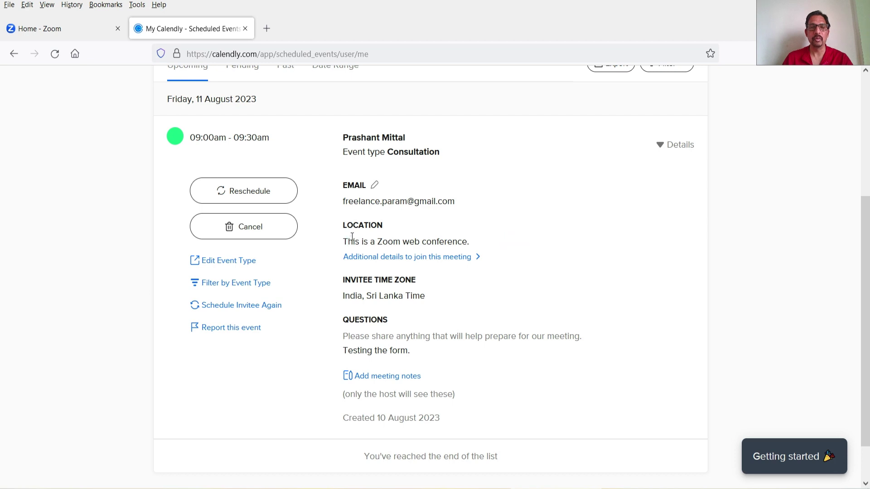
{"action": "left_click_drag", "start_coordinate": [343, 242], "coordinate": [495, 245]}
{"action": "left_click", "coordinate": [482, 290]}
{"action": "scroll", "coordinate": [653, 272], "scroll_direction": "up", "scroll_amount": 3}
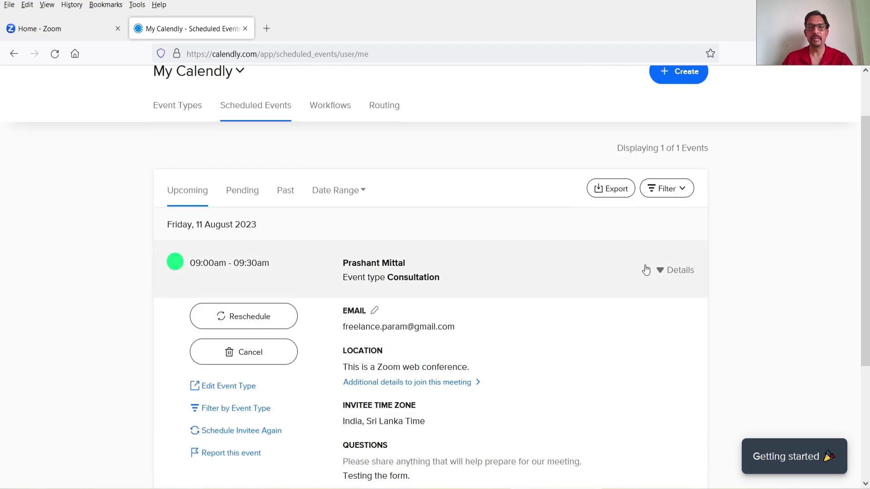
{"action": "left_click", "coordinate": [657, 272]}
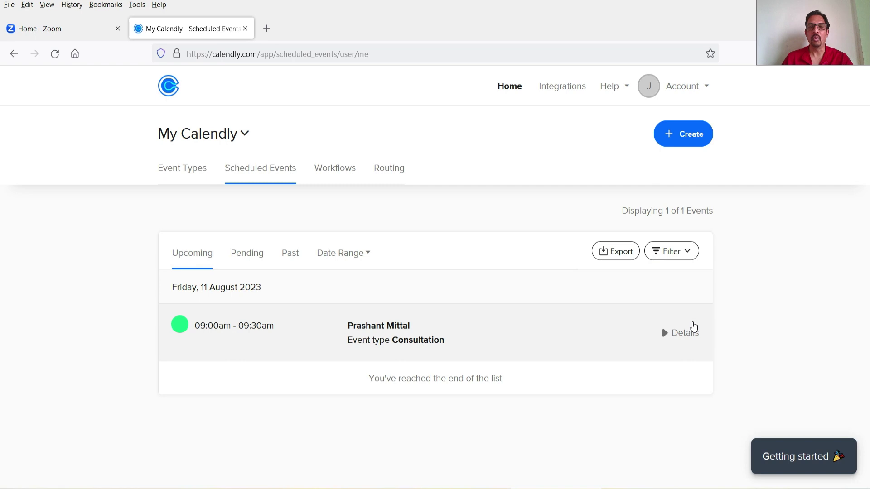
{"action": "left_click", "coordinate": [40, 30]}
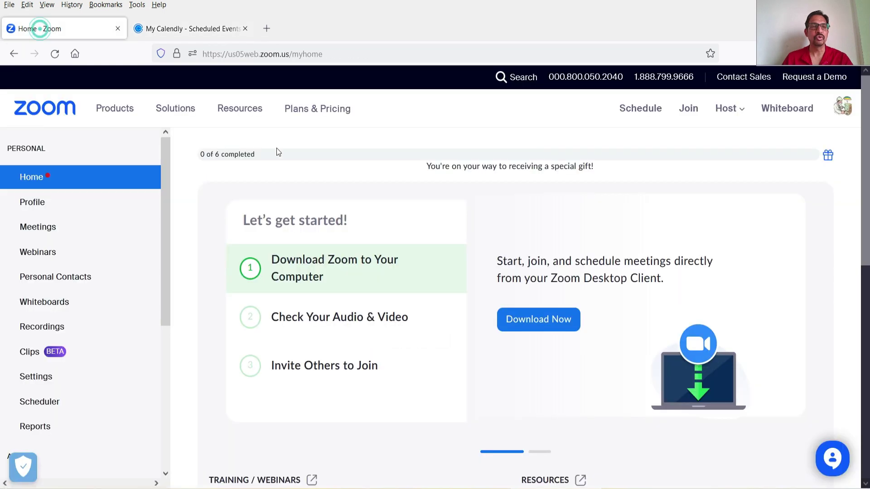
- Reload Zoom, confirm the Consultation under Upcoming meetings, then return to the confirmation window
{"action": "left_click", "coordinate": [55, 54]}
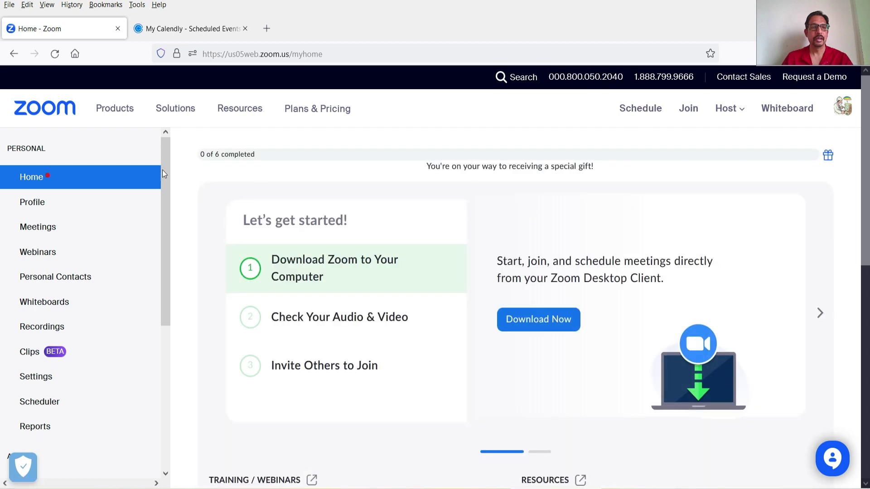
{"action": "left_click", "coordinate": [60, 227]}
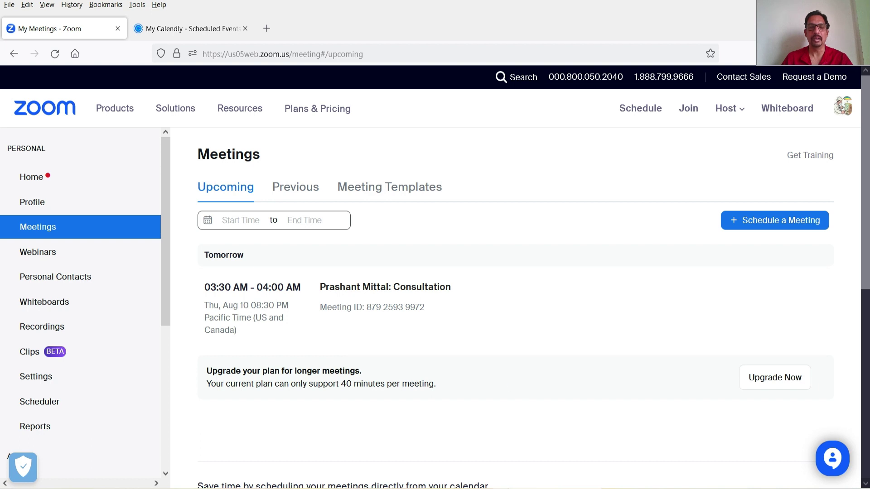
{"action": "key", "text": "alt+Tab"}
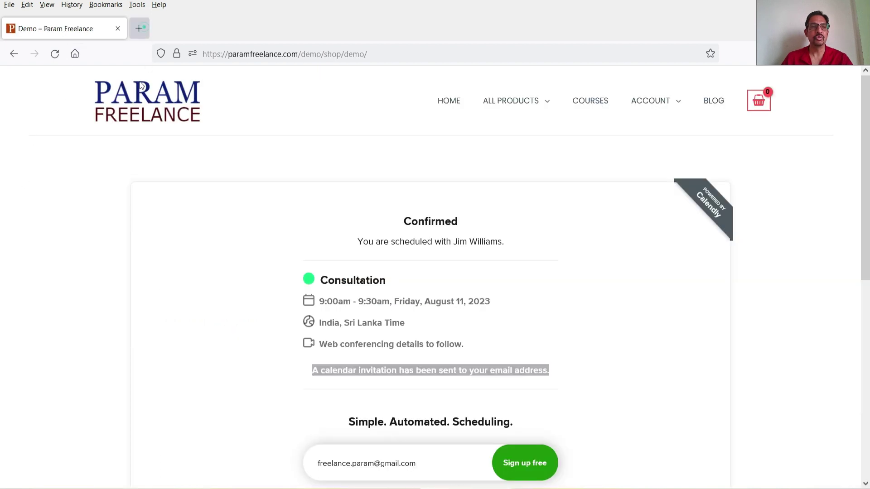
- Open the Consultation invitation e-mail in Gmail, review its Zoom link, and follow its Reschedule link
{"action": "middle_click", "coordinate": [74, 54]}
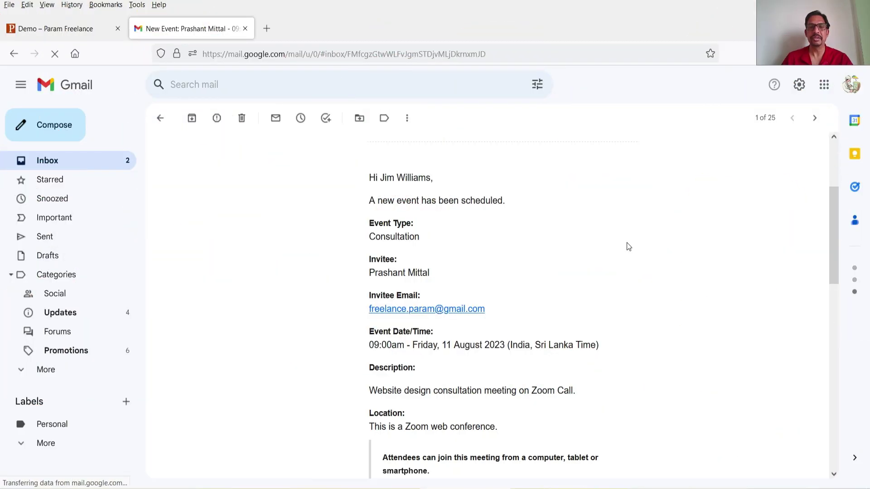
{"action": "left_click", "coordinate": [415, 237]}
{"action": "scroll", "coordinate": [556, 291], "scroll_direction": "down", "scroll_amount": 2}
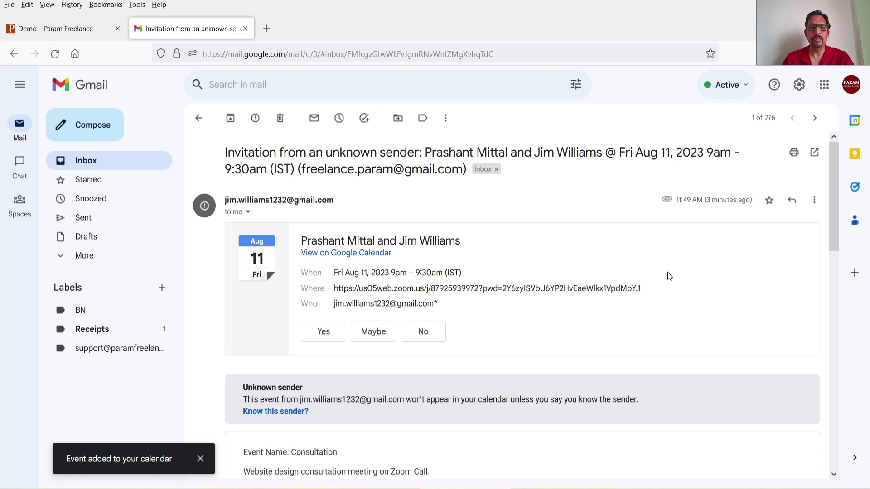
{"action": "scroll", "coordinate": [635, 299], "scroll_direction": "down", "scroll_amount": 5}
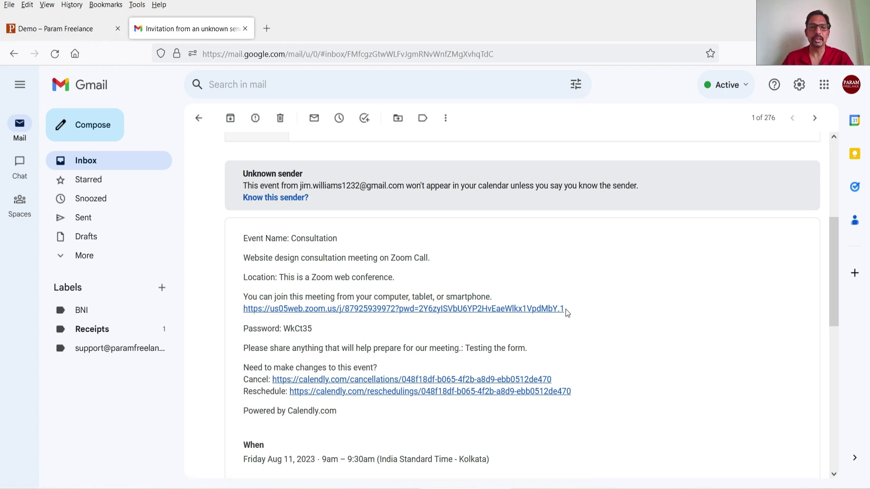
{"action": "scroll", "coordinate": [589, 307], "scroll_direction": "down", "scroll_amount": 3}
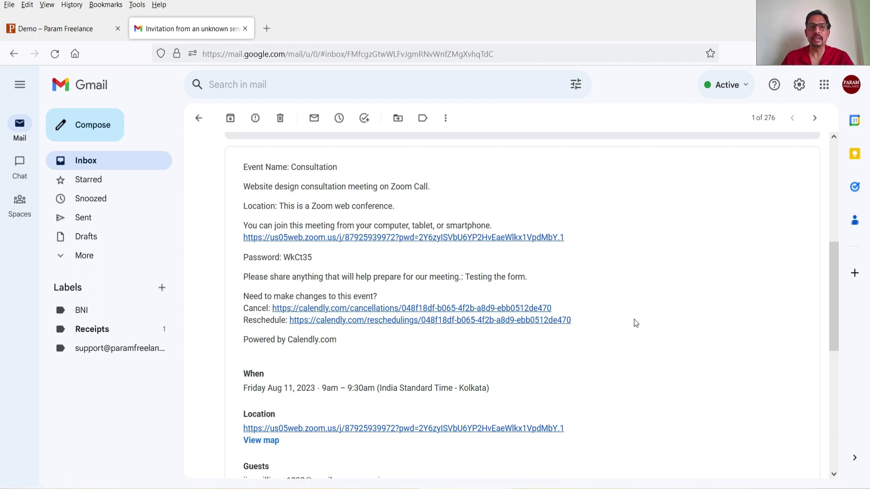
{"action": "left_click", "coordinate": [532, 321]}
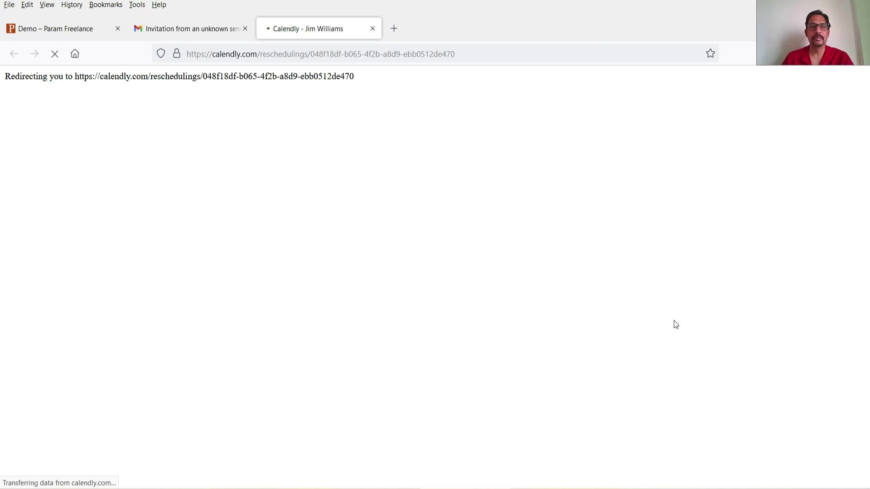